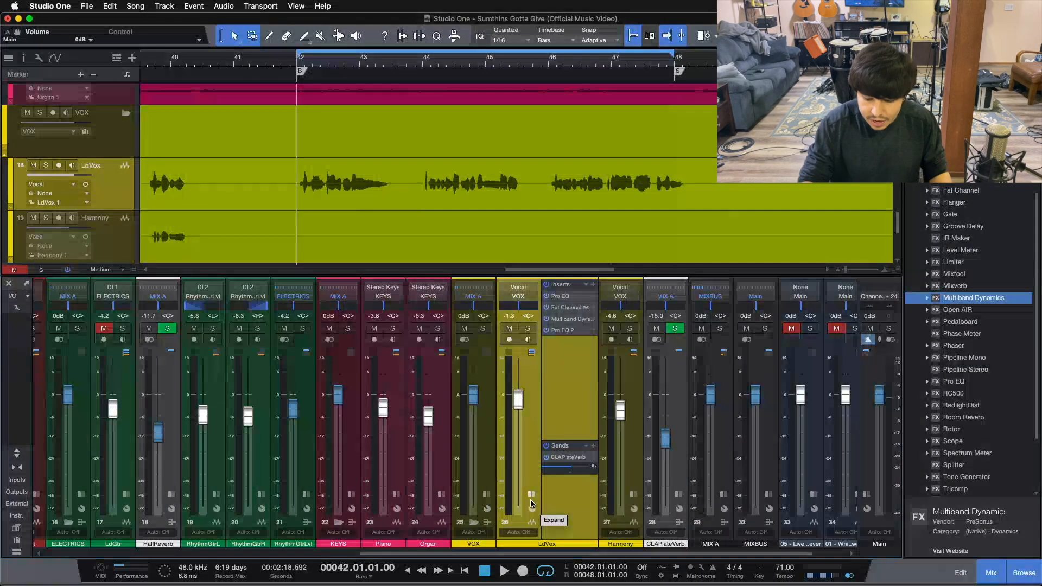
Step: Play the section from bar 42, solo the LdVox channel and switch off its CLAPlateVerb send
key("space")
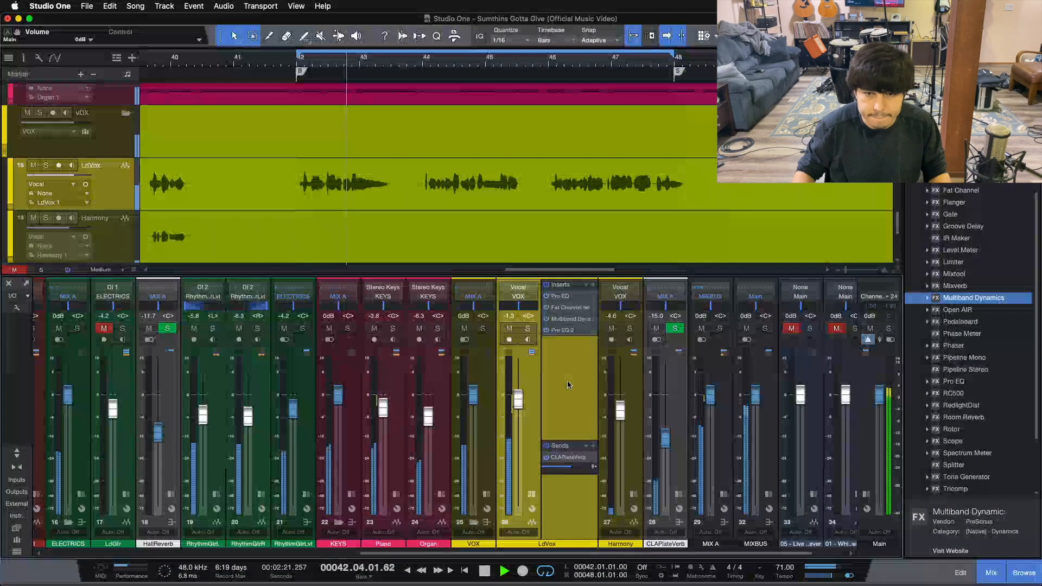
left_click(527, 330)
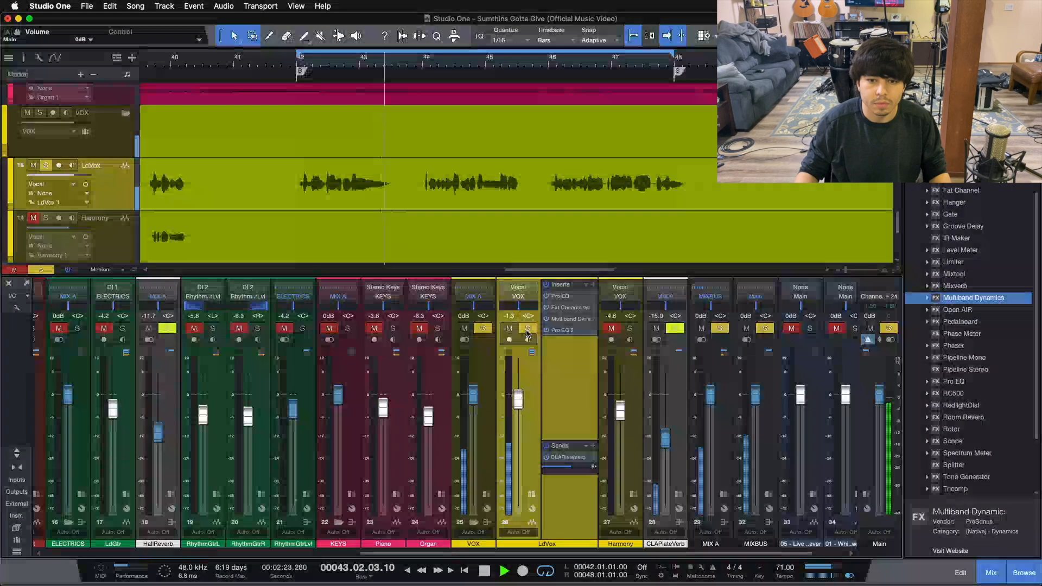
left_click(547, 459)
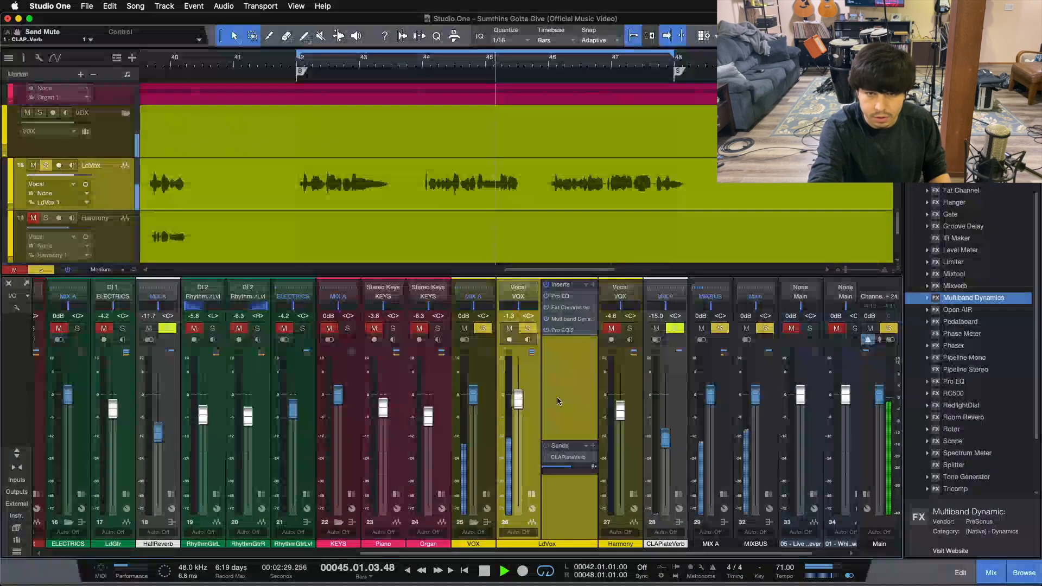
key("space")
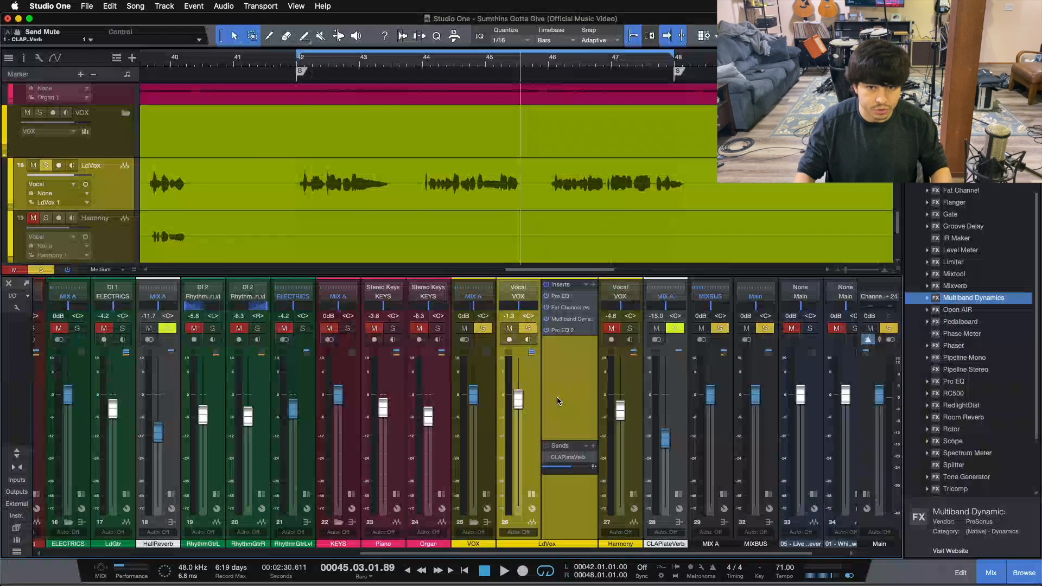
Step: Open the Pro EQ insert on LdVox and deactivate its HMF, HF and LMF bands, leaving only the low cut on
double_click(561, 297)
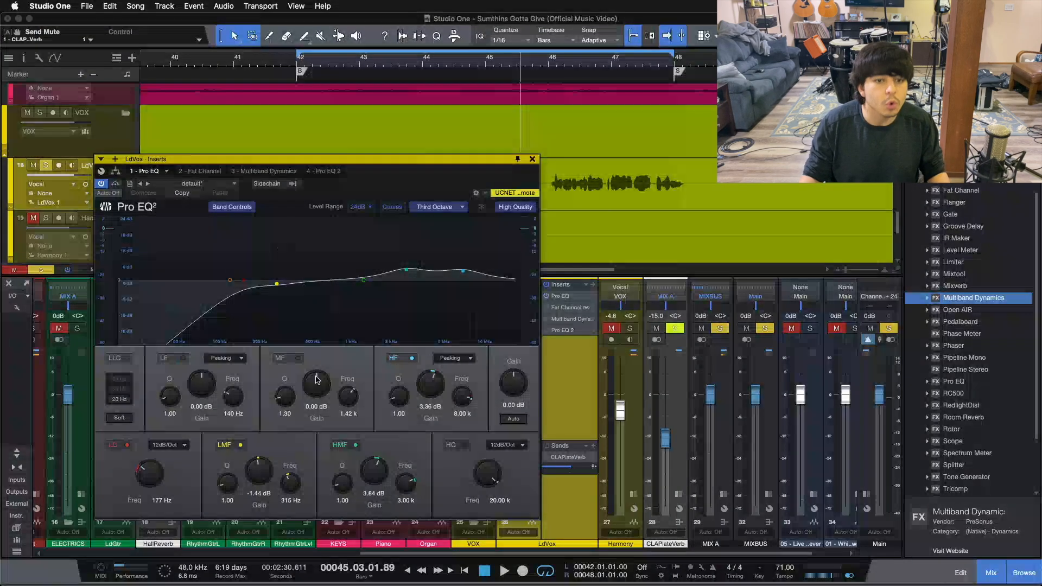
left_click(356, 445)
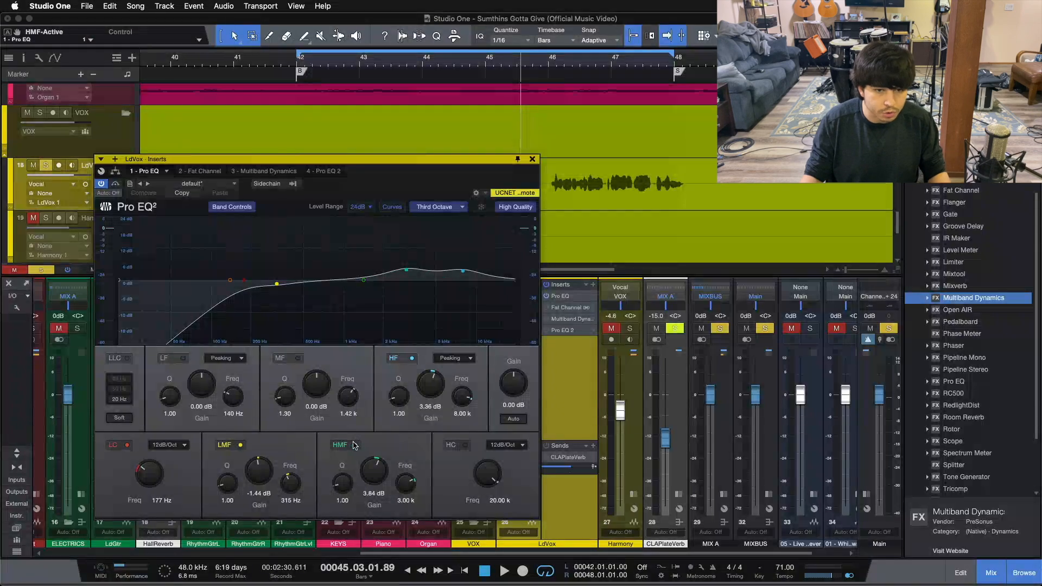
left_click(398, 357)
left_click(240, 445)
left_click_drag(407, 159, 578, 132)
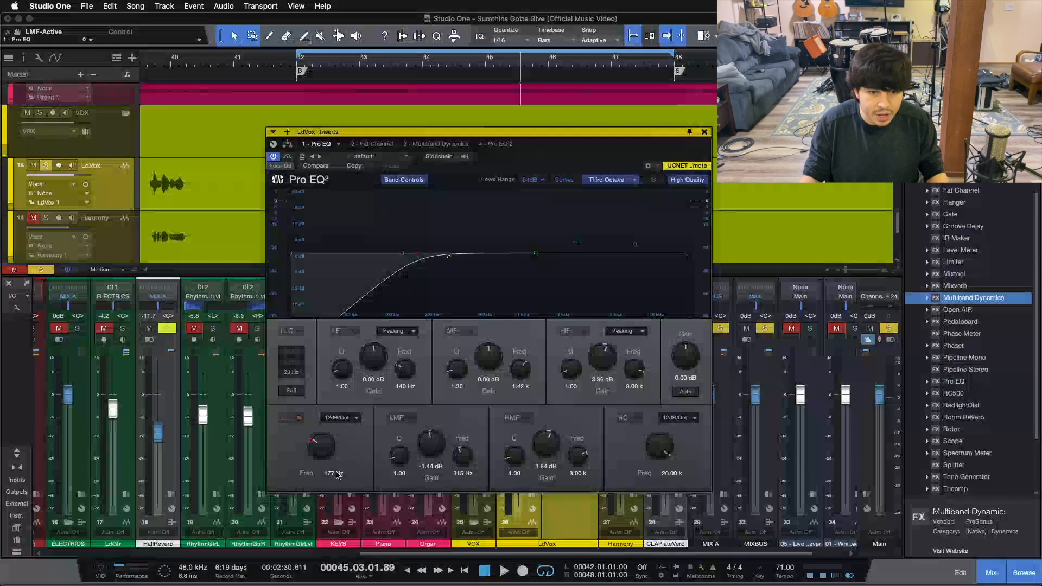
Step: Play the soloed vocal and compare it with the Pro EQ's 177 Hz low-cut filter off and on
key("space")
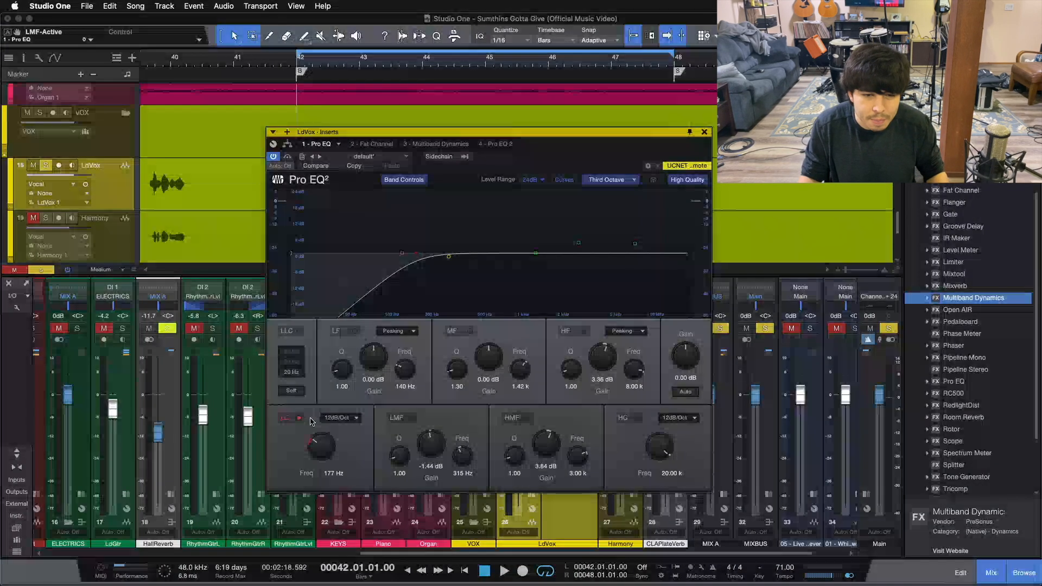
left_click_drag(542, 151, 333, 174)
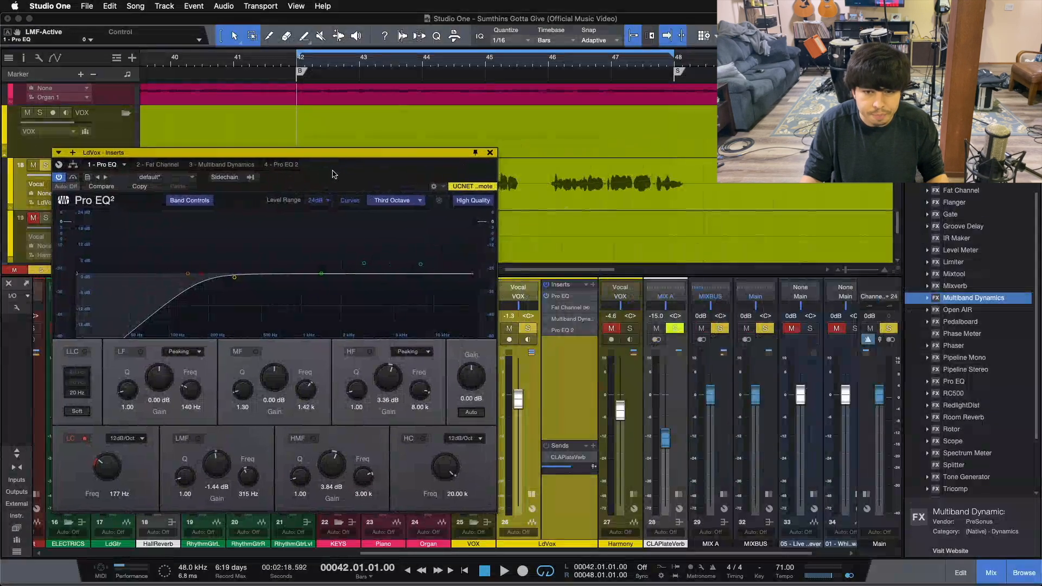
left_click(85, 438)
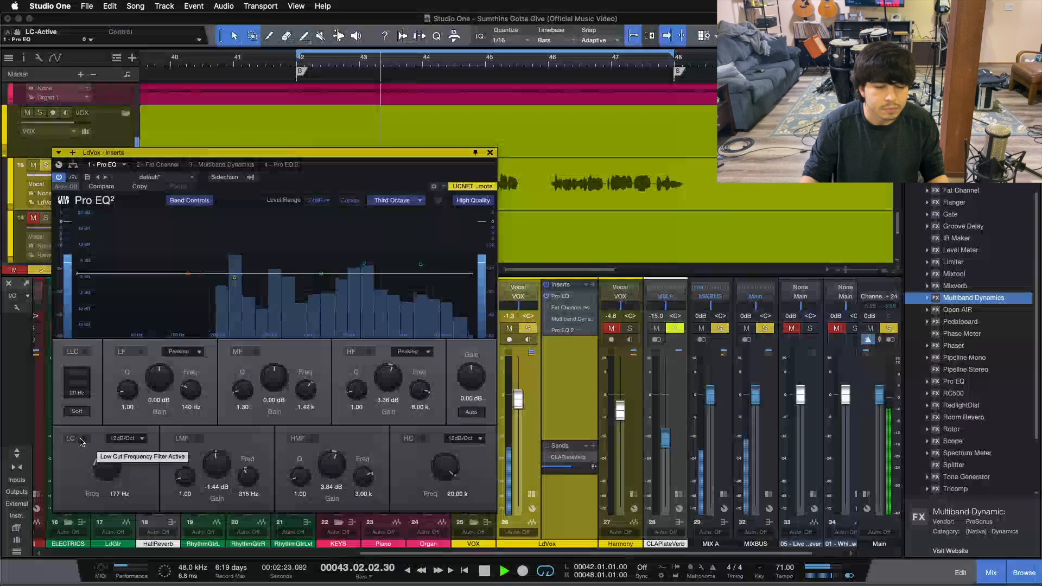
left_click(81, 439)
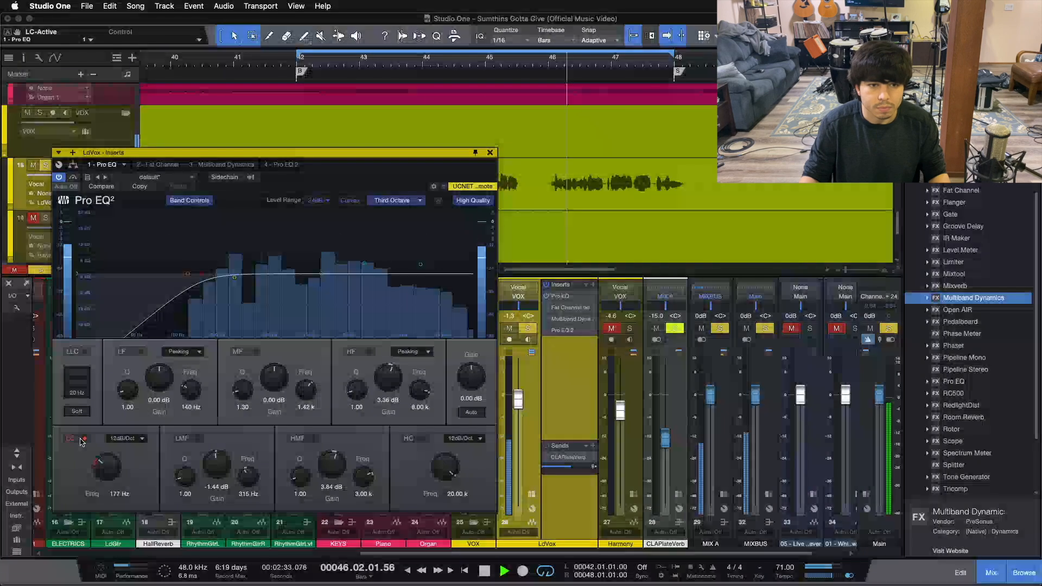
left_click(83, 438)
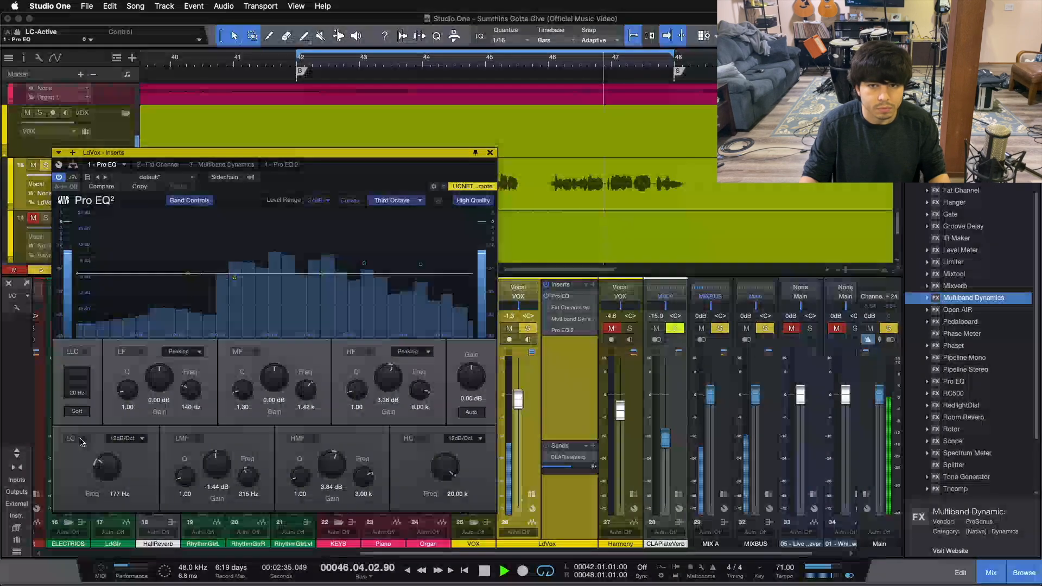
left_click(83, 439)
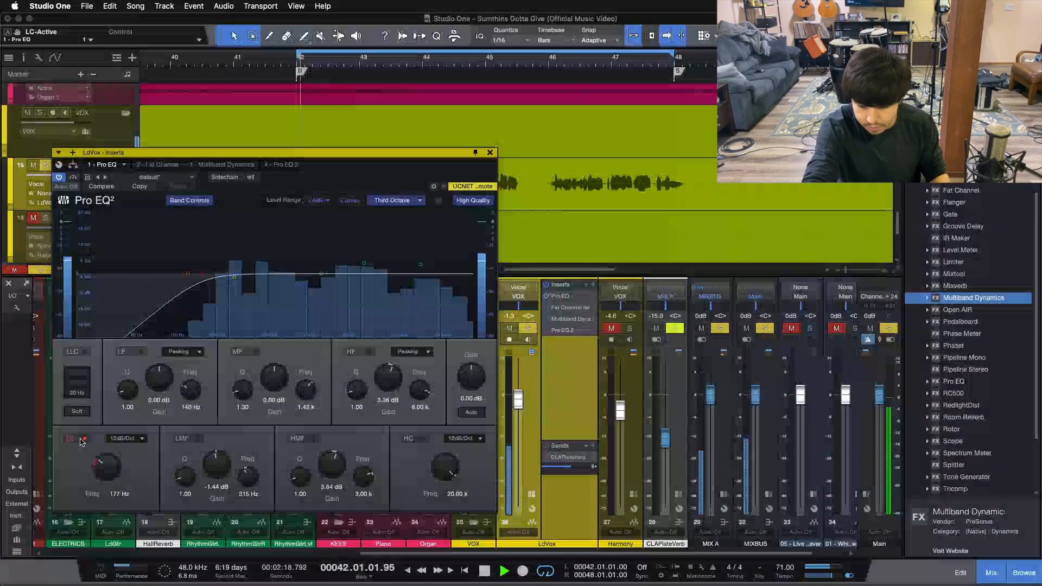
key("space")
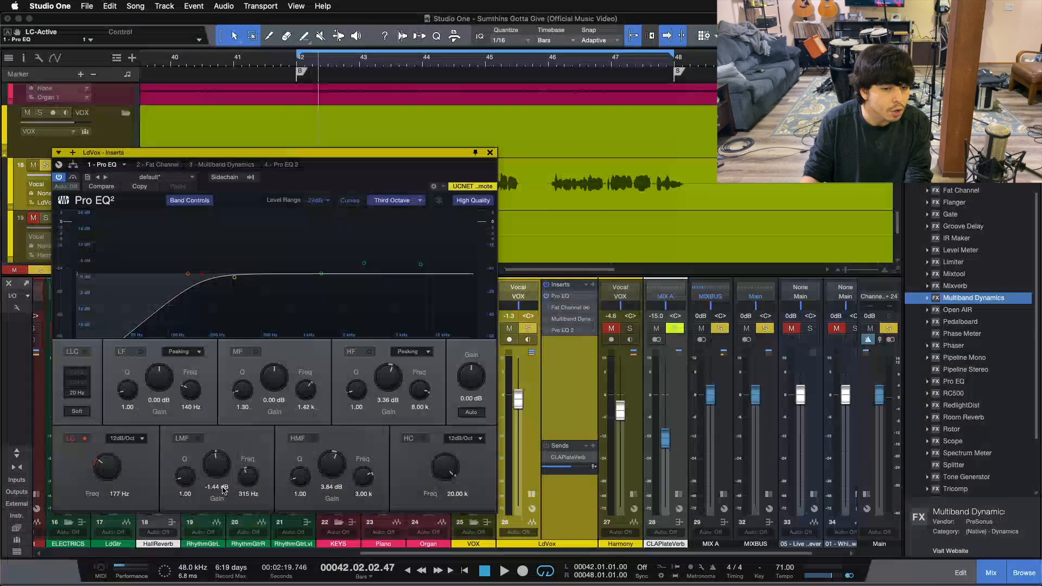
Step: Switch on the Pro EQ's LMF band at 315 Hz with -1.44 dB gain while the vocal plays
left_click(196, 443)
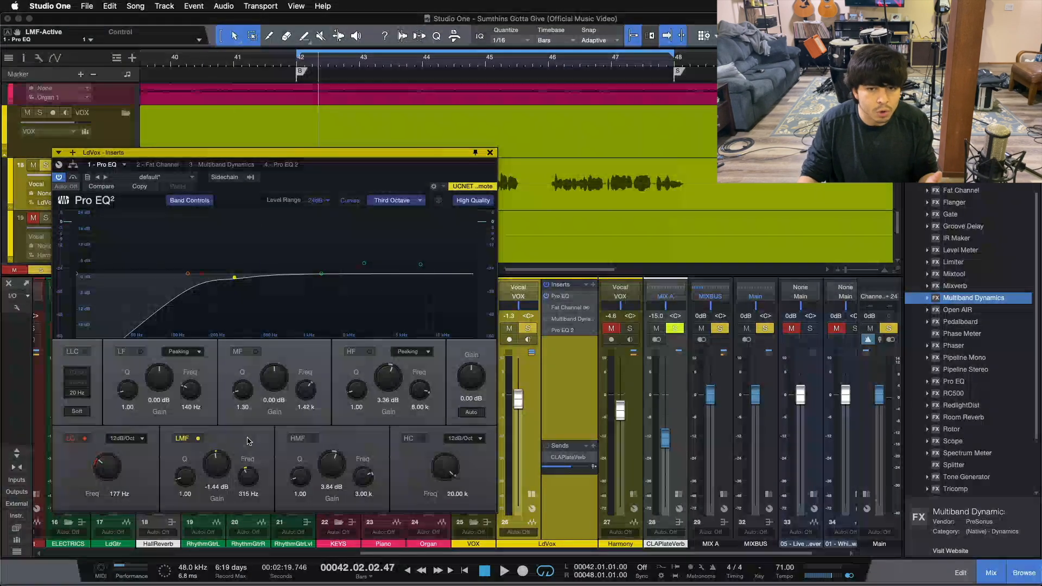
left_click(196, 438)
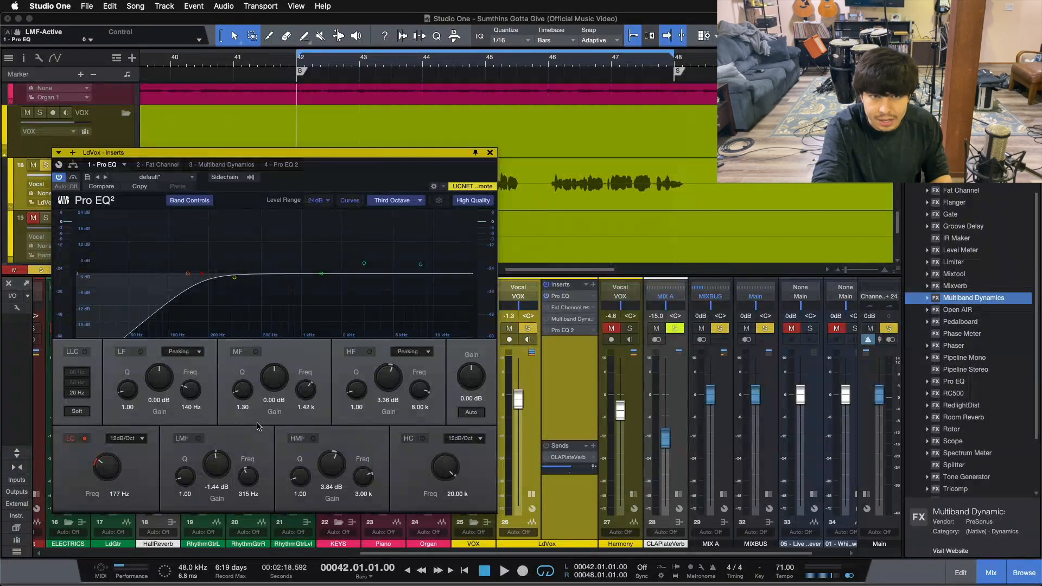
key("space")
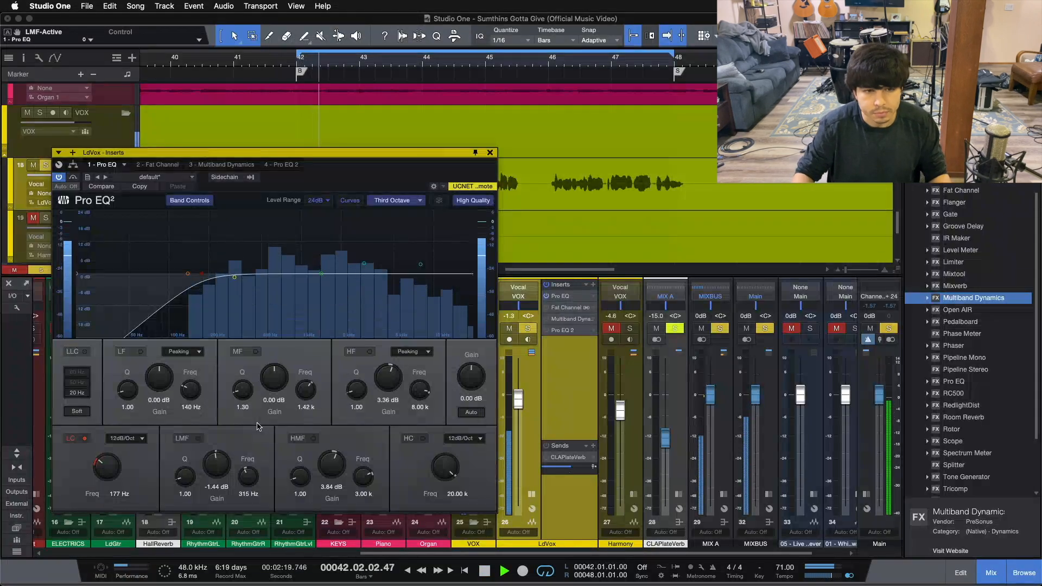
left_click(188, 439)
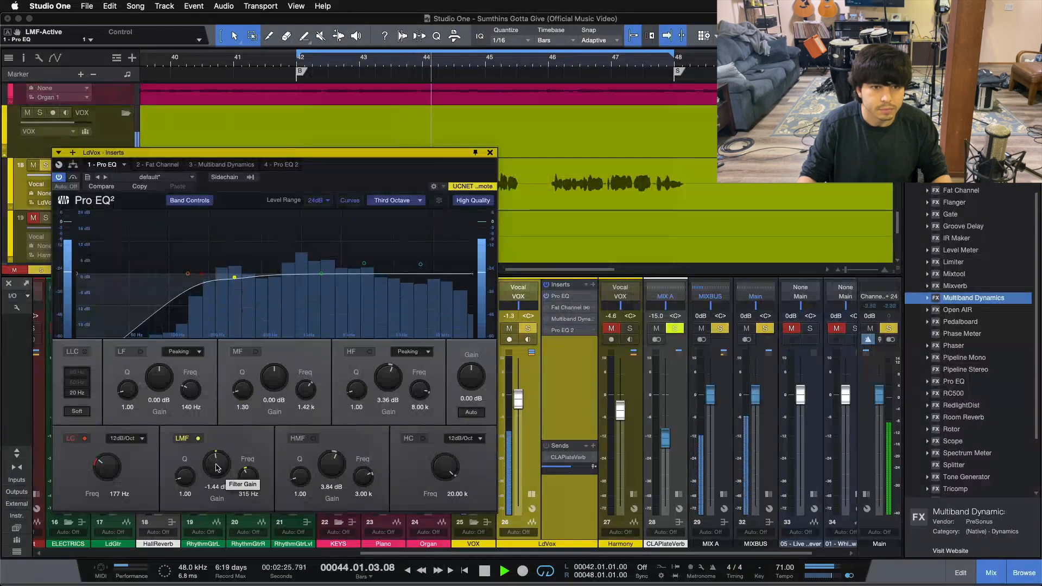
Step: Boost the LMF gain to 14.16 dB to hear that range, return it to -1.44 dB and stop playback
left_click_drag(216, 468, 214, 427)
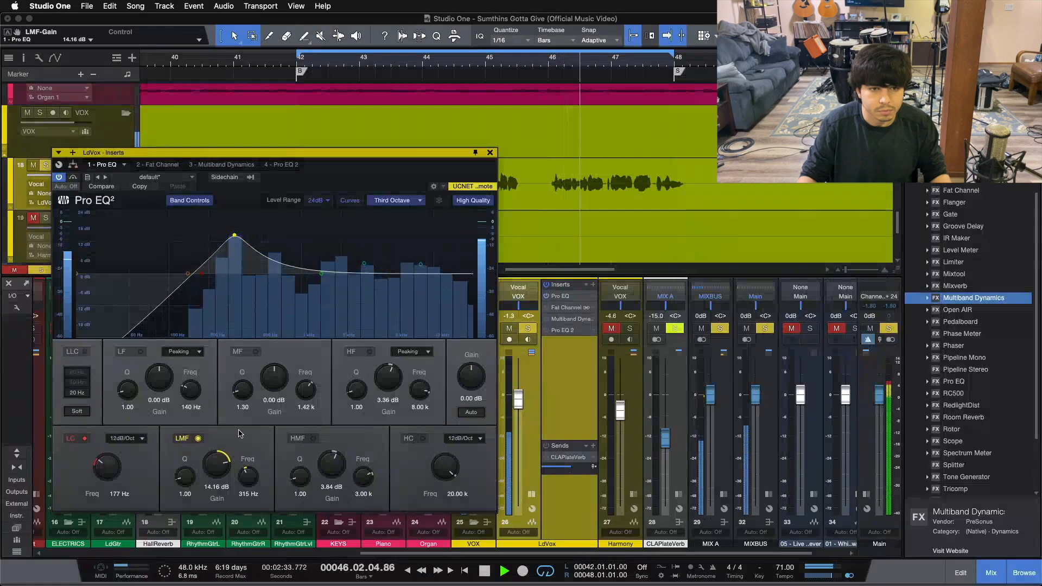
left_click_drag(214, 430, 199, 439)
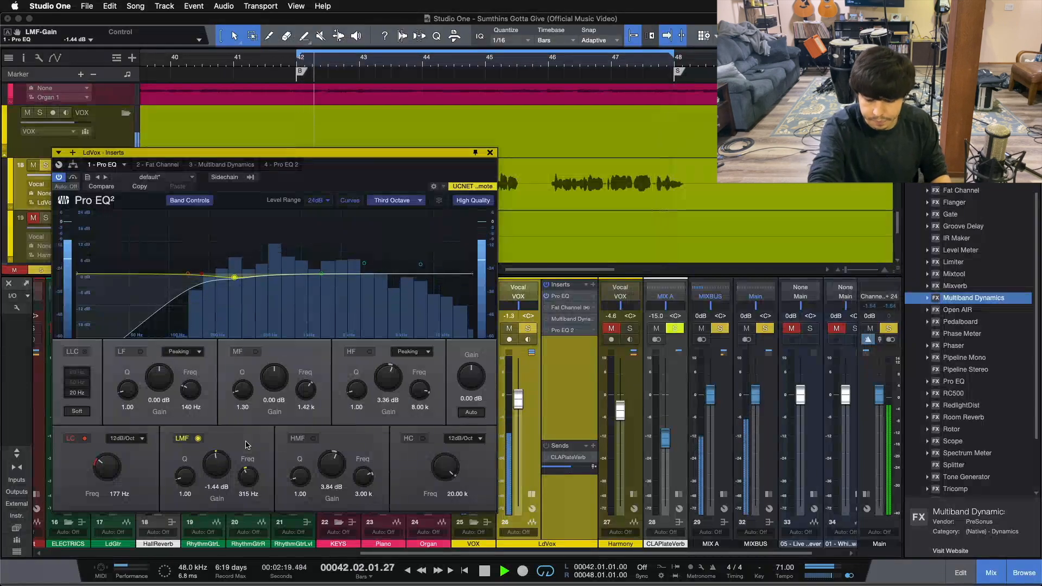
key("space")
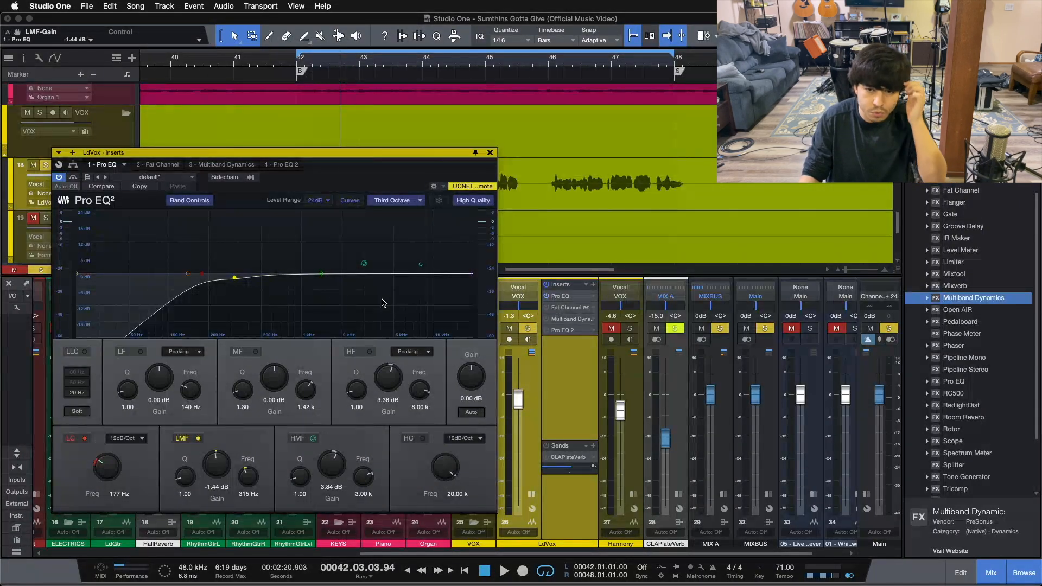
Step: Activate the Fat Channel insert on LdVox and open its compressor section
left_click(545, 309)
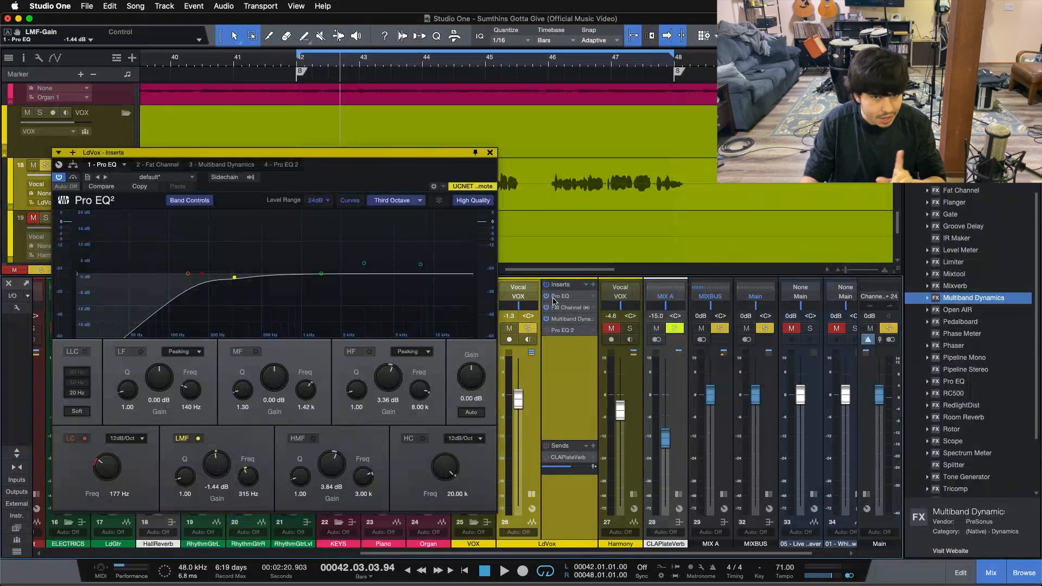
double_click(566, 307)
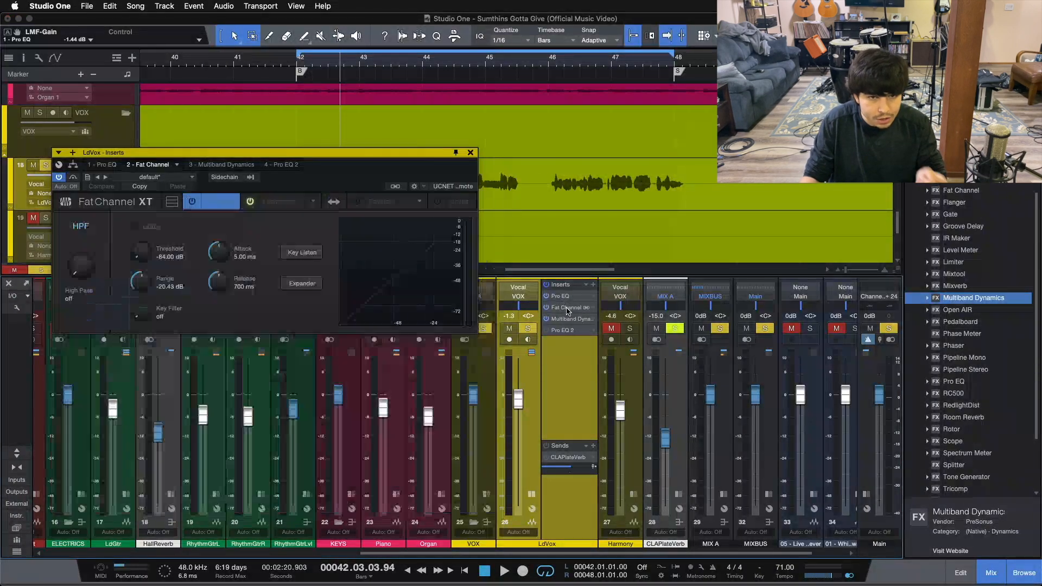
left_click(293, 201)
left_click_drag(184, 153, 354, 262)
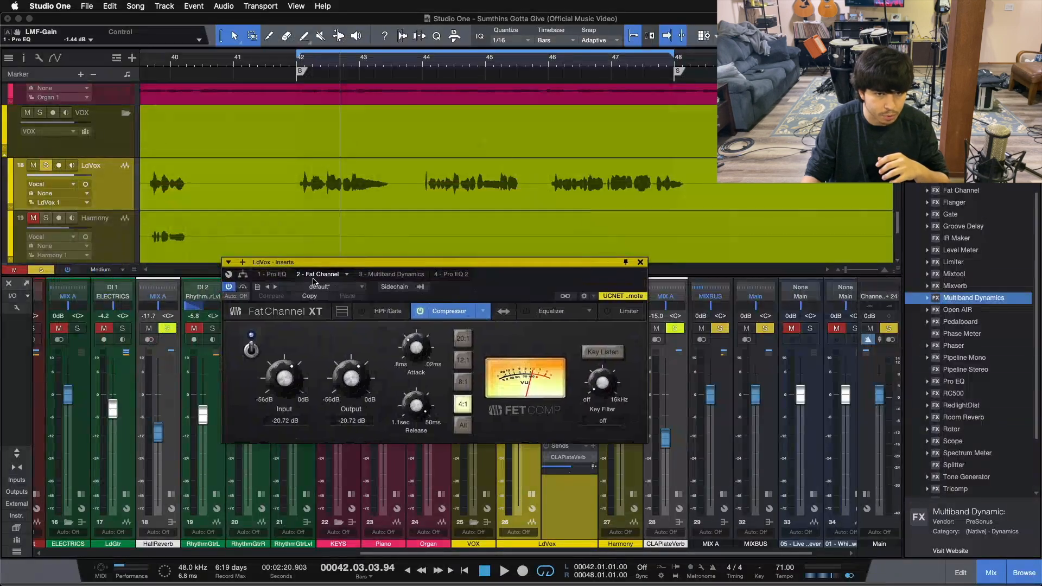
Step: Return to the first Pro EQ, compare the vocal without and with the 8.00 kHz HF boost of 3.36 dB, and leave the band on
left_click(272, 275)
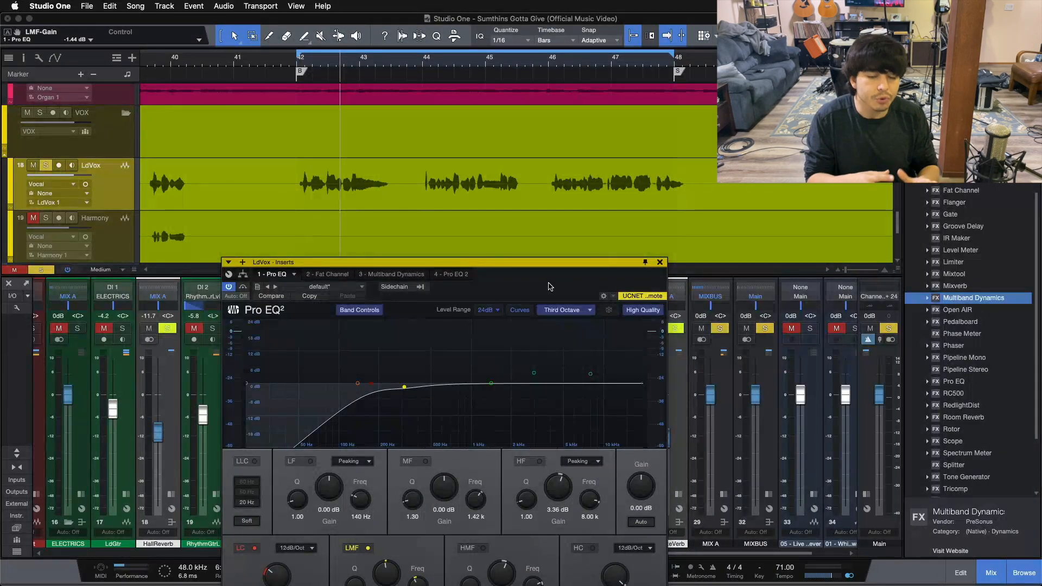
left_click_drag(550, 286, 413, 177)
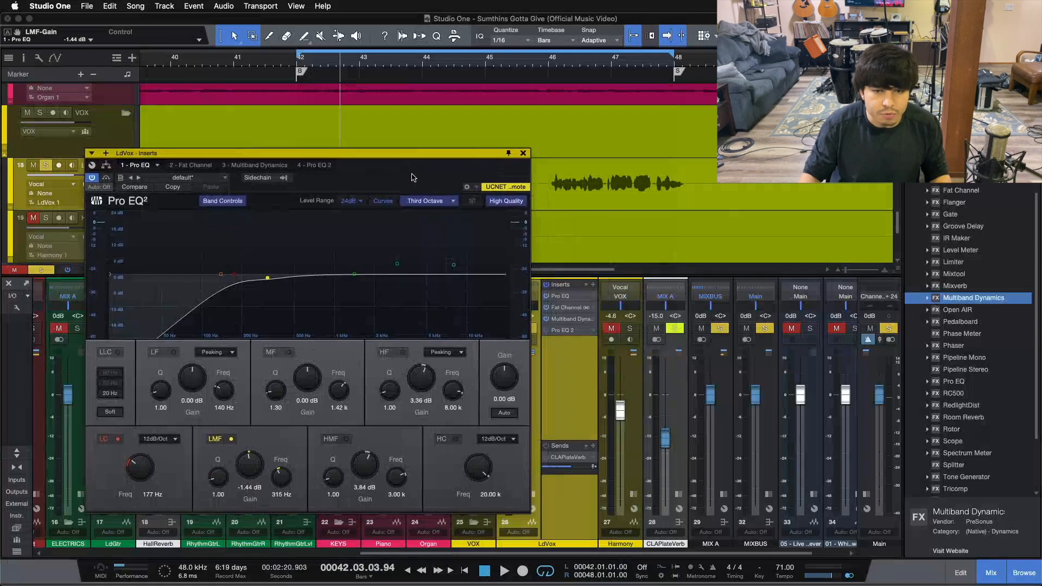
left_click(402, 352)
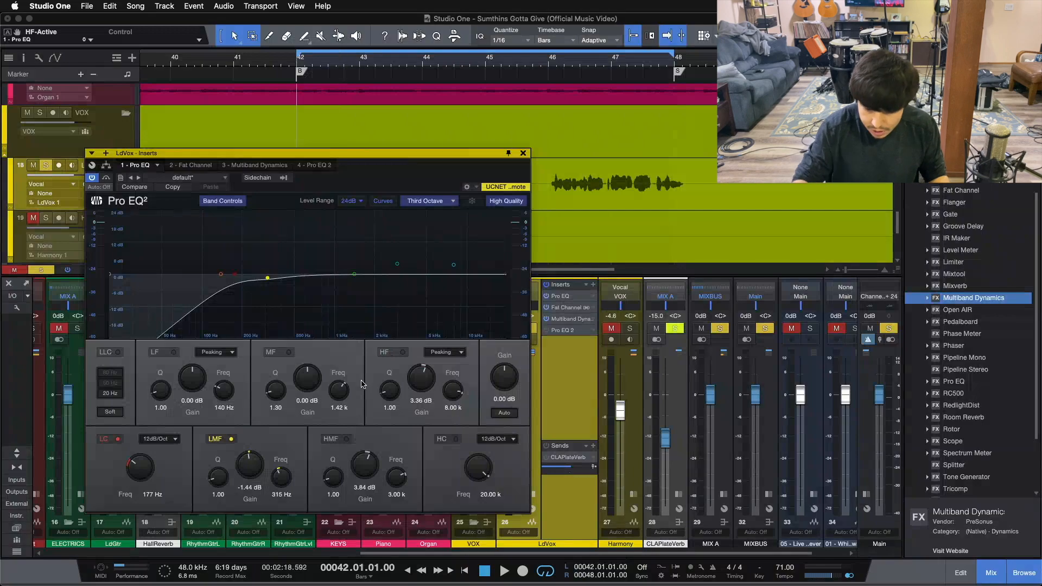
key("space")
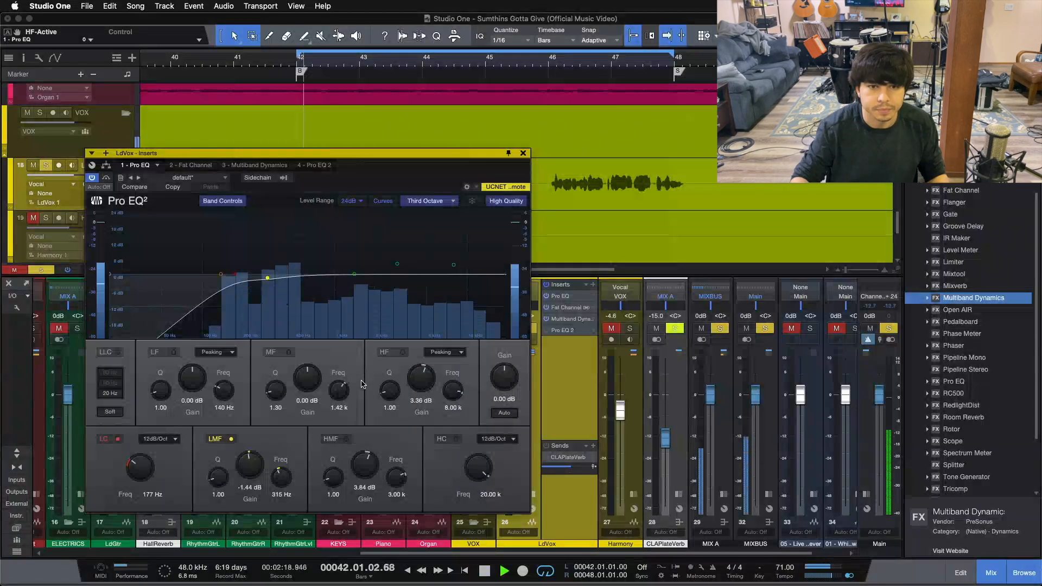
left_click(400, 356)
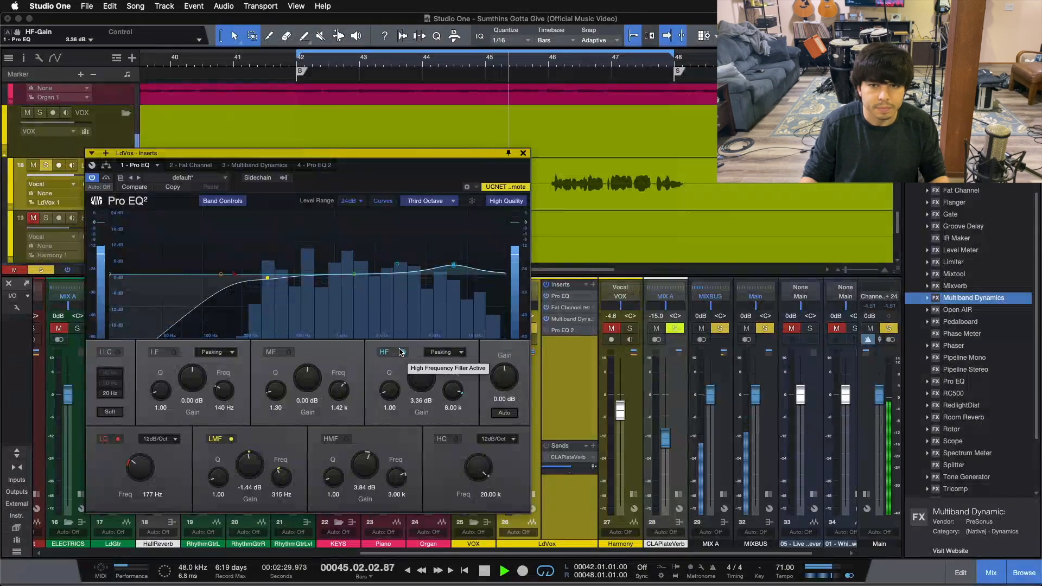
left_click(400, 351)
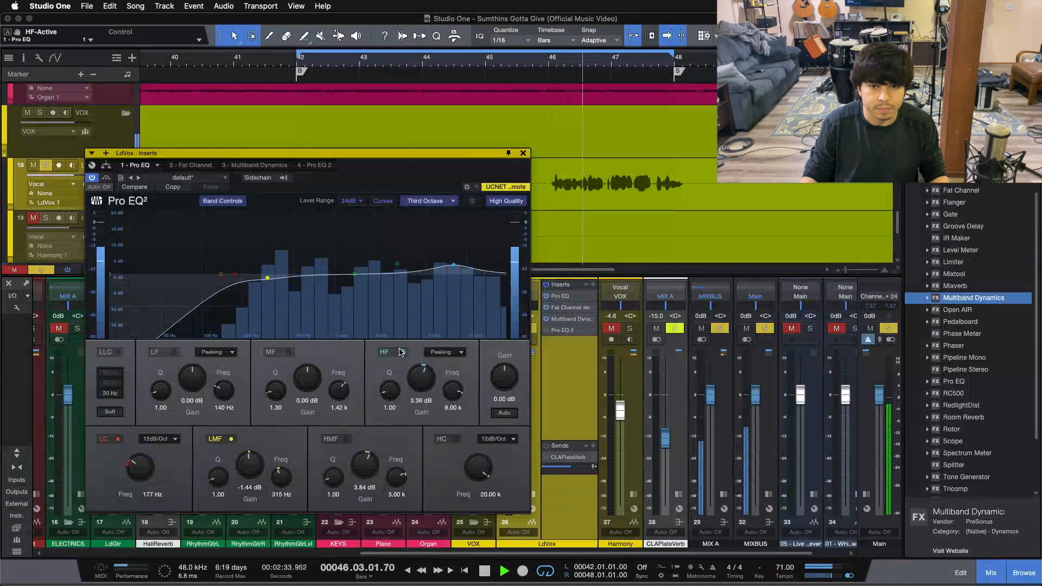
left_click(400, 351)
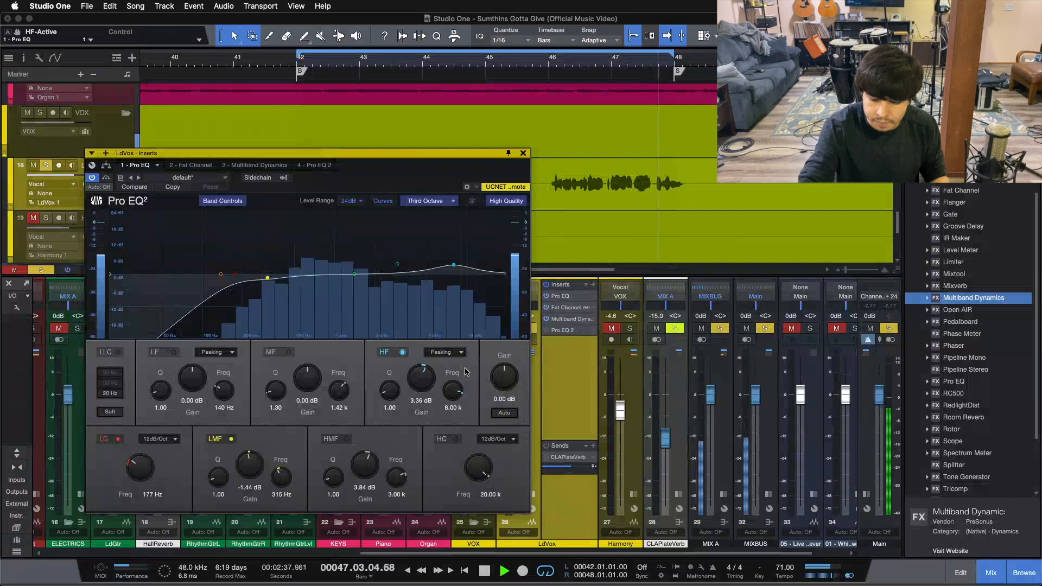
key("space")
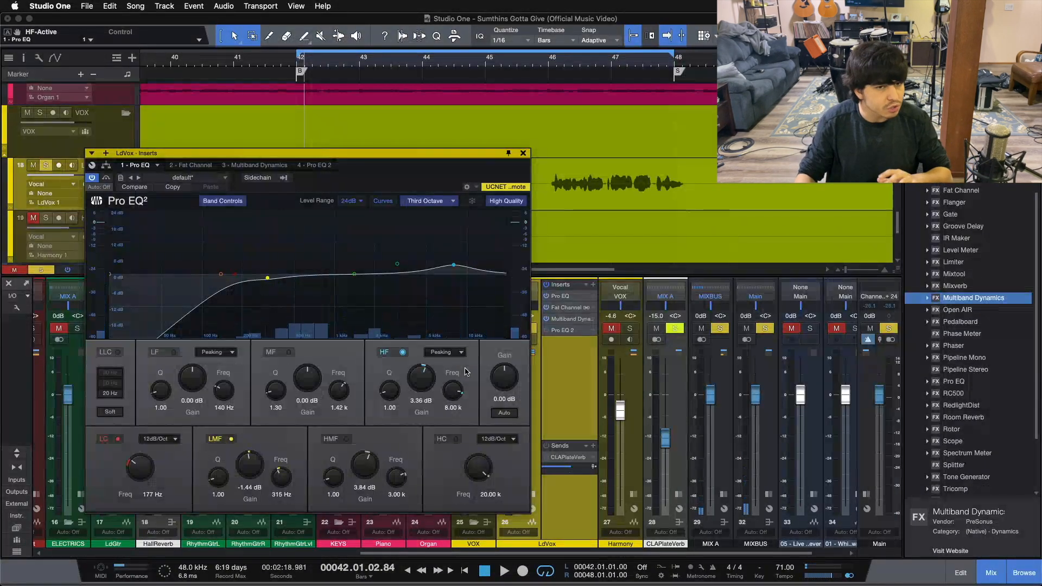
Step: Review the Fat Channel compressor on LdVox, return to the first Pro EQ and start playback
left_click(204, 166)
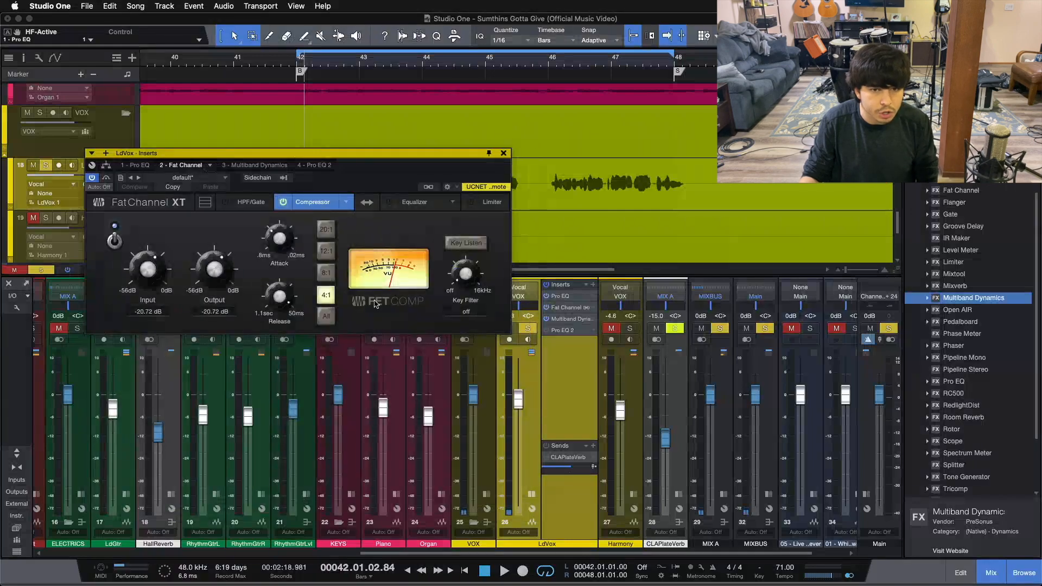
left_click(136, 165)
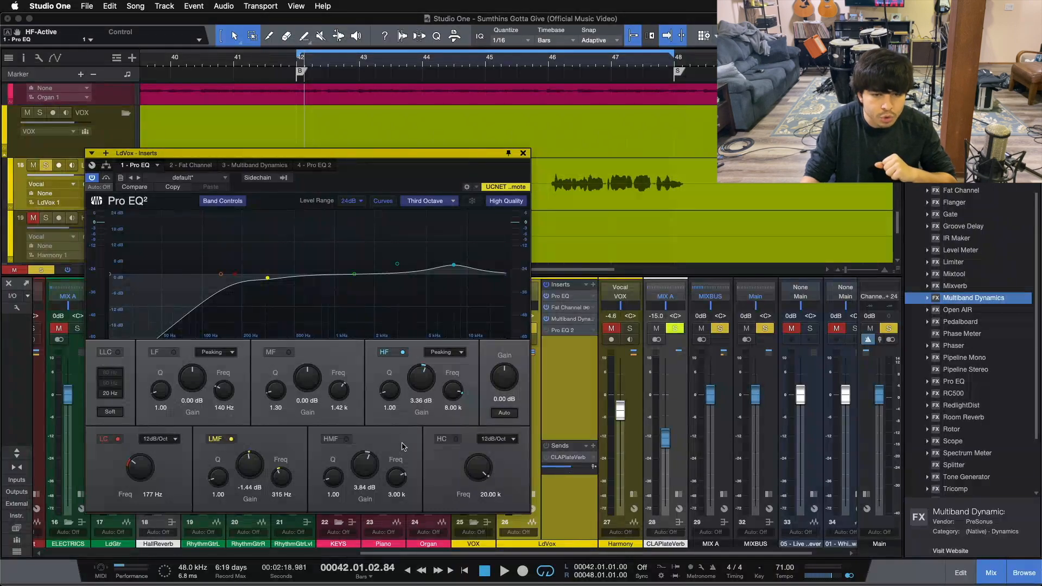
key("space")
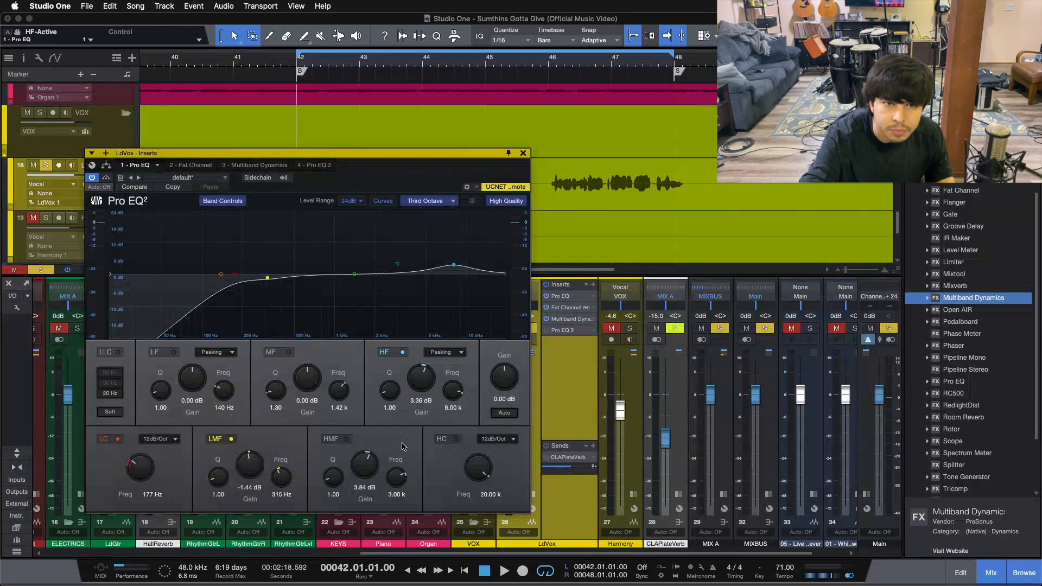
Step: Switch on the 3.00 kHz HMF boost of 3.84 dB in the first Pro EQ during playback, and stop playback
key("space")
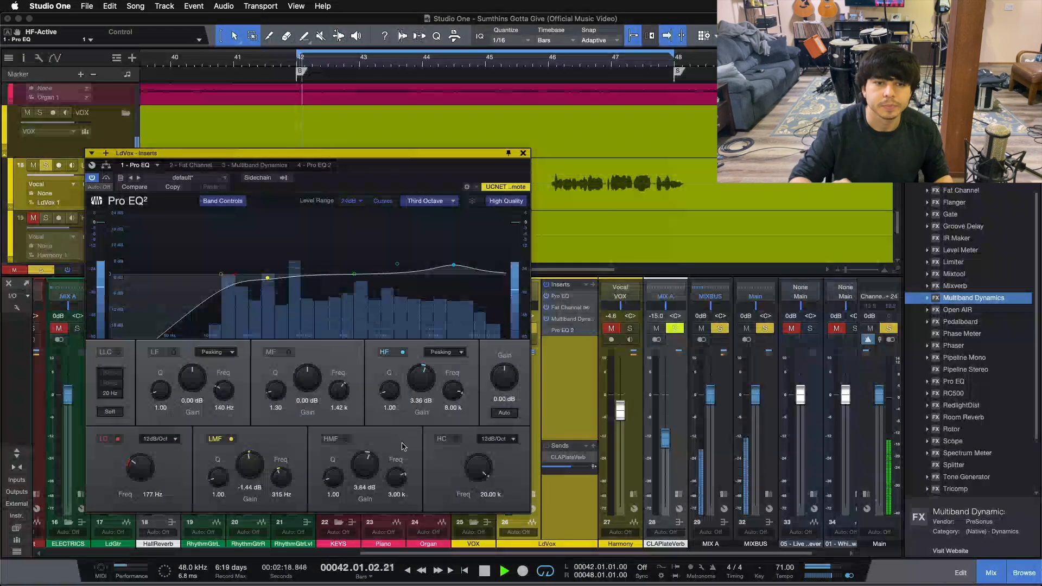
left_click(333, 439)
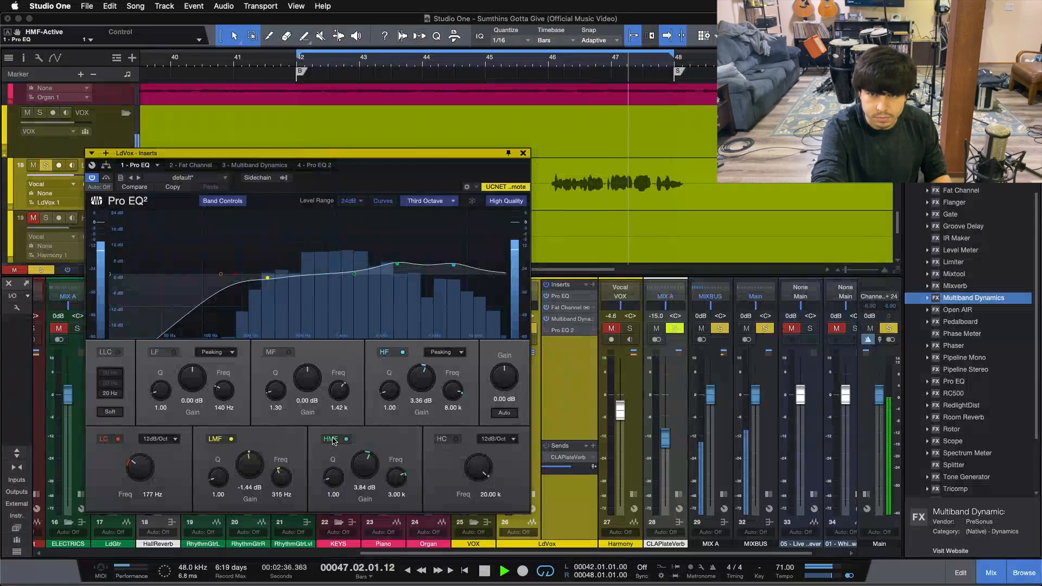
key("space")
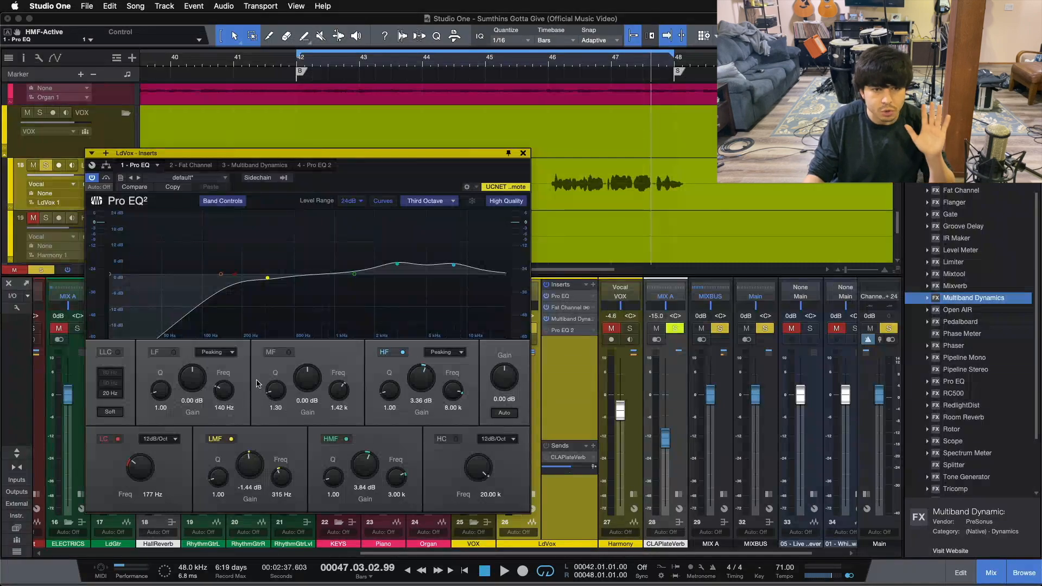
Step: Open the Pro EQ 2 insert on LdVox, activate it and switch off its LMF band
left_click(564, 330)
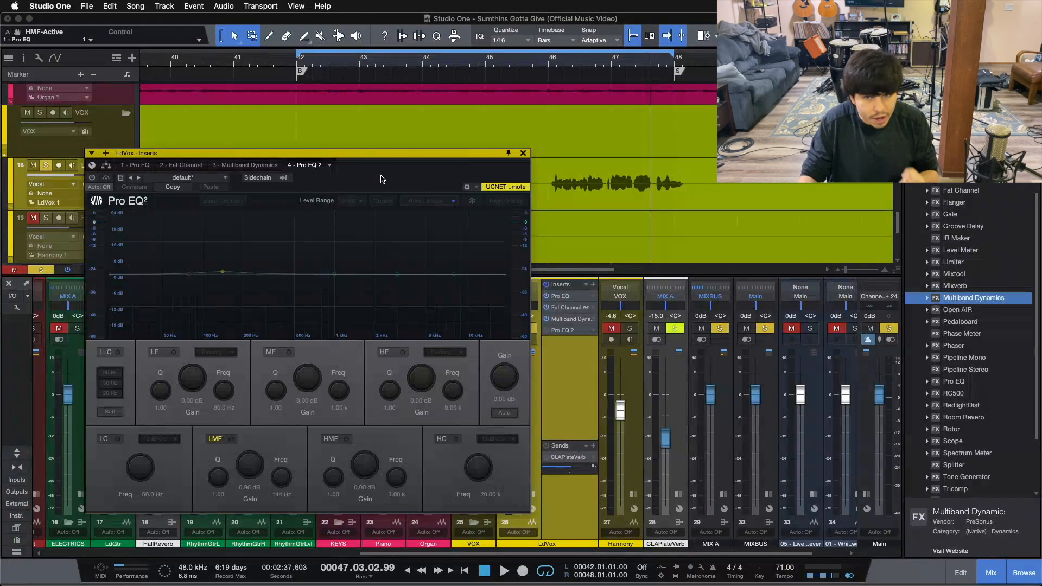
key("space")
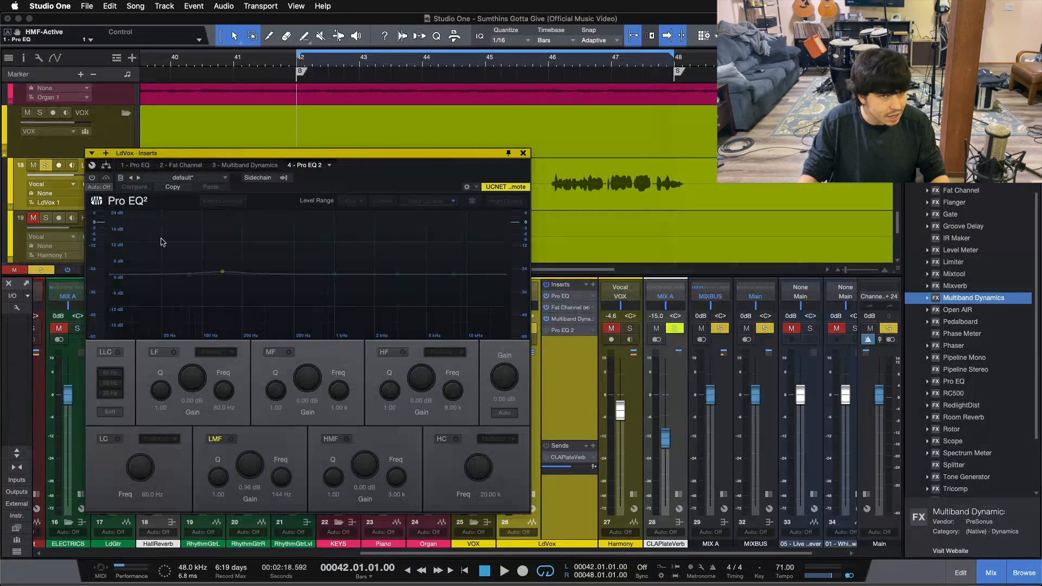
left_click(91, 178)
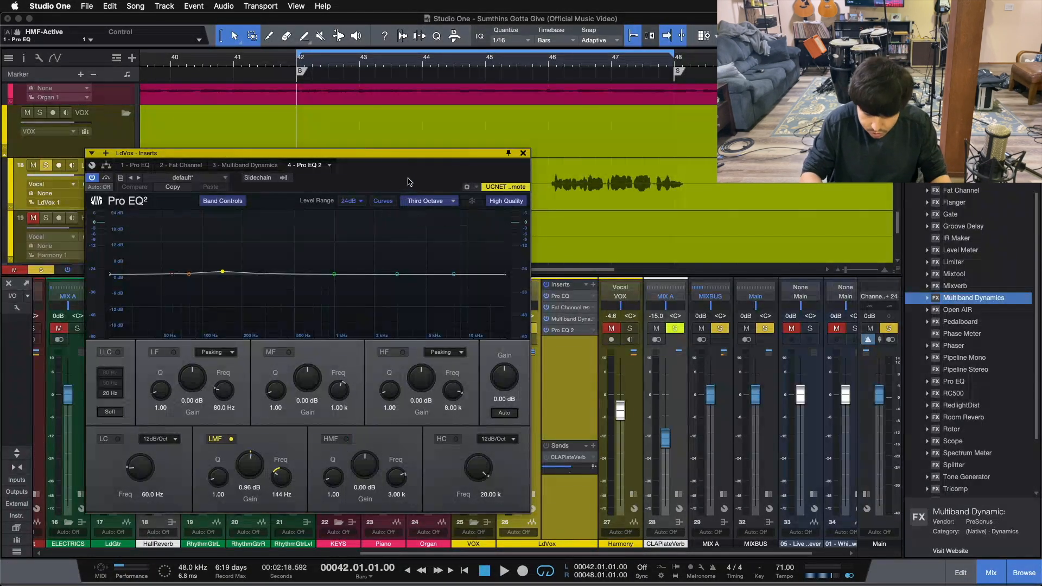
left_click(95, 177)
left_click(96, 177)
left_click(230, 439)
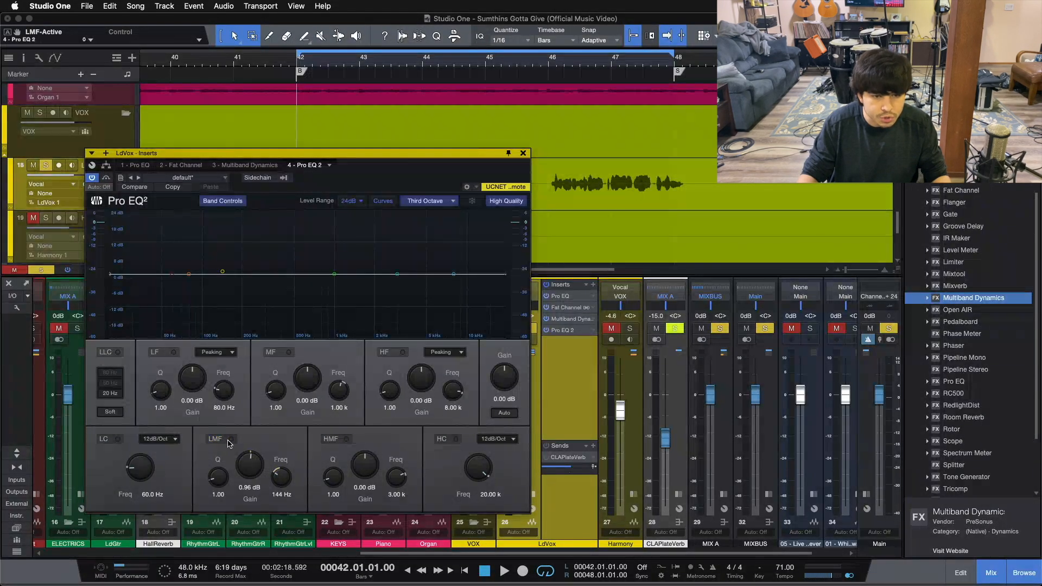
Step: Compare the vocal with and without Pro EQ 2's 144 Hz LMF boost of 0.96 dB, leave the band on and return to the first Pro EQ
key("space")
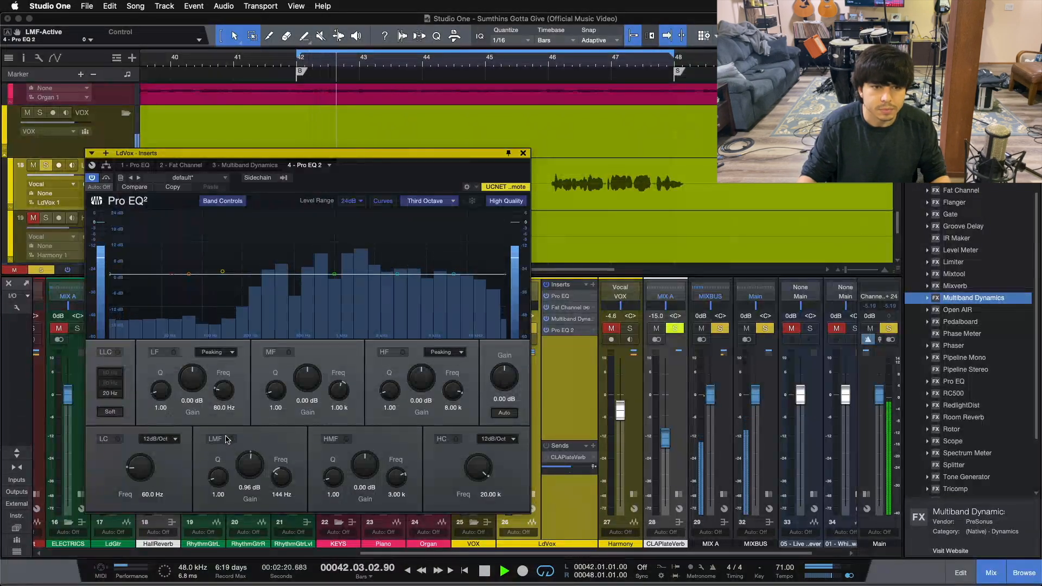
left_click(225, 442)
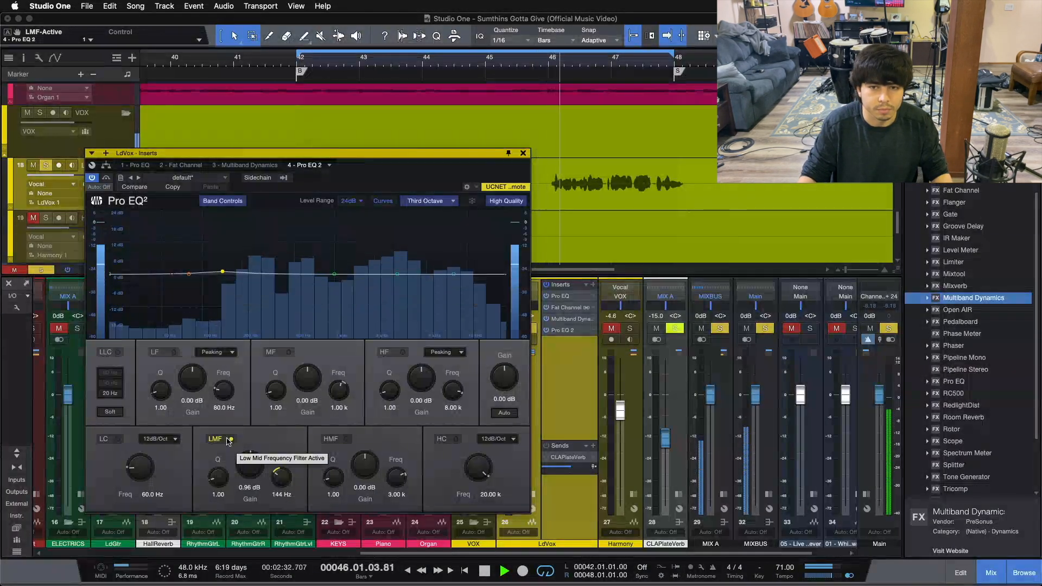
left_click(227, 439)
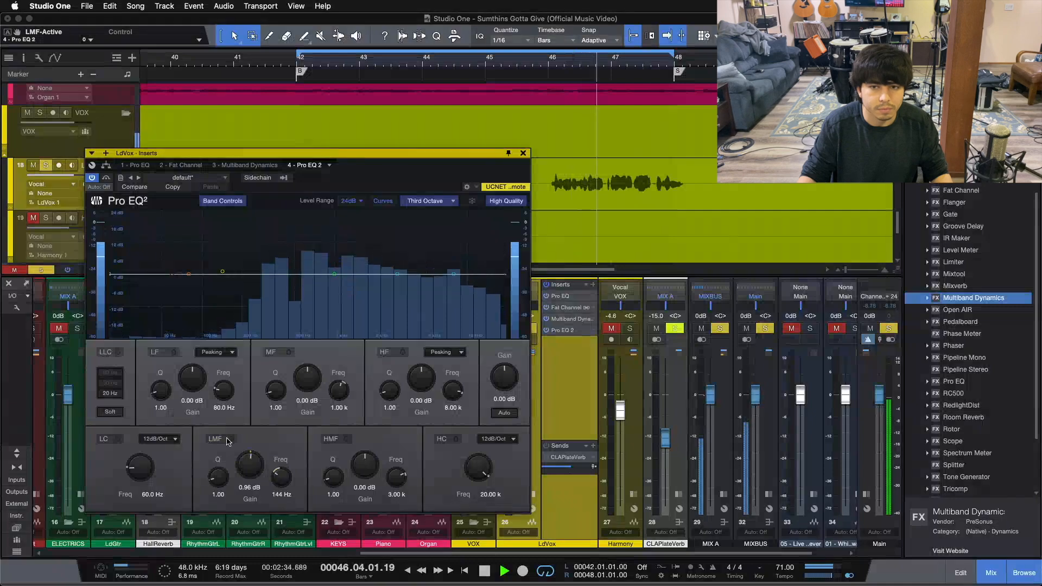
left_click(227, 440)
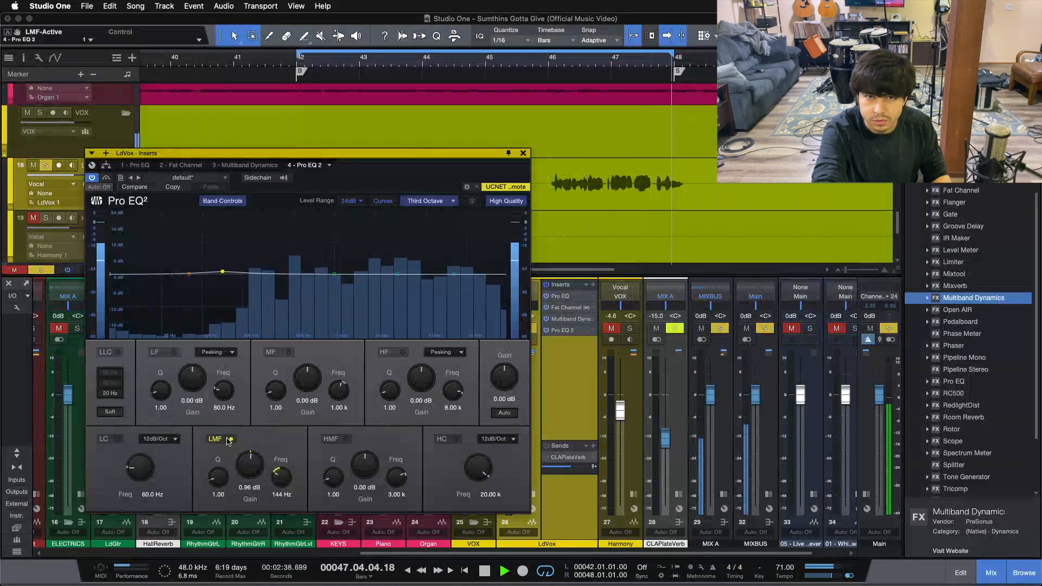
key("space")
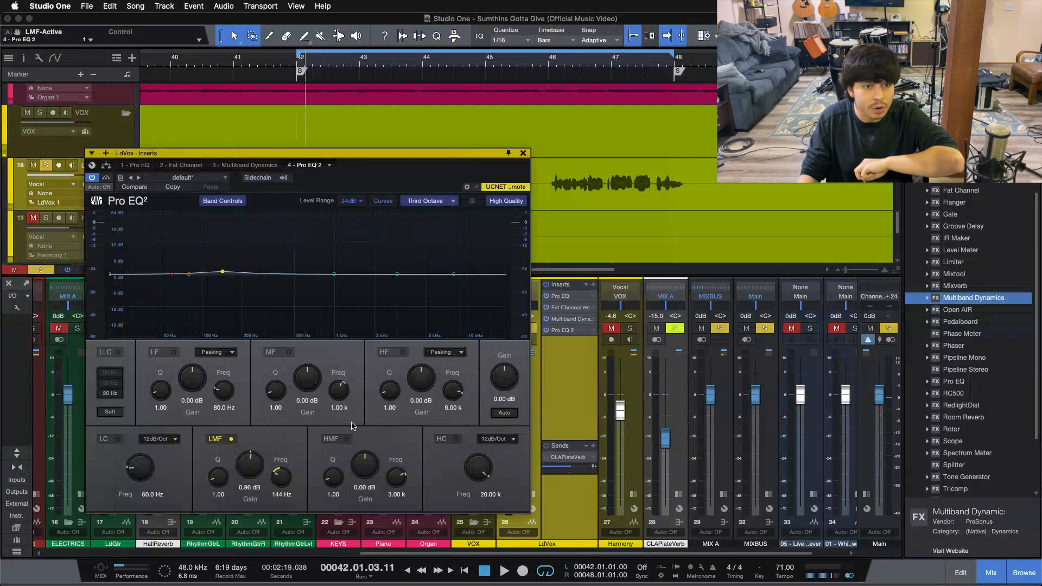
left_click(139, 166)
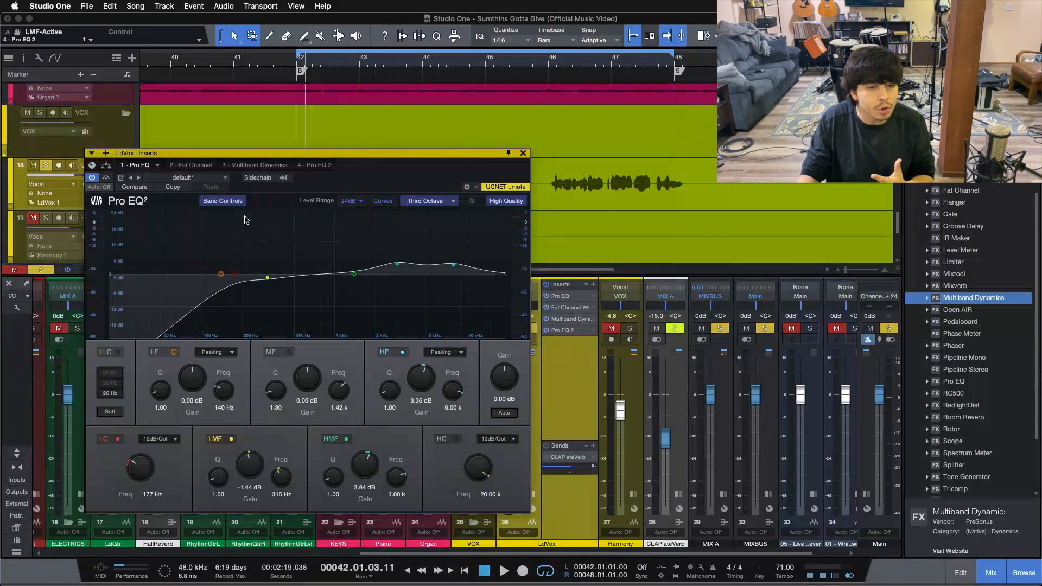